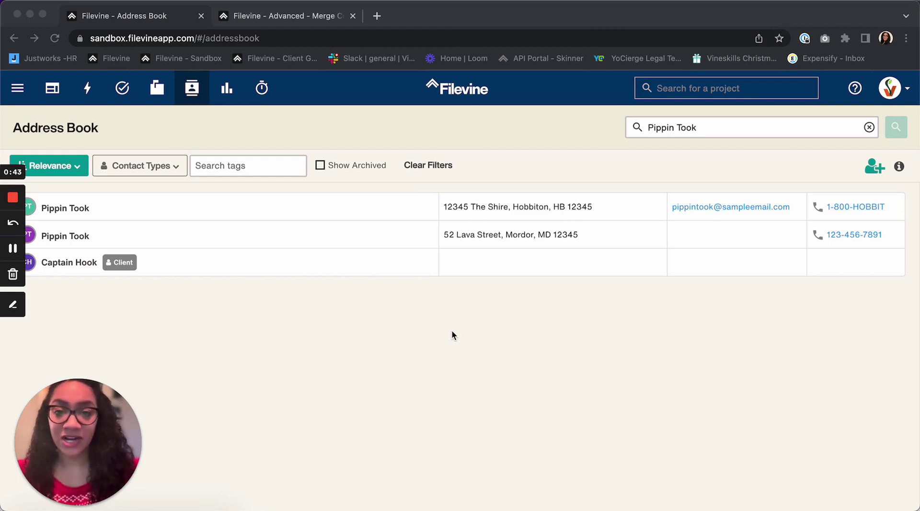
Step: Open the Merge Contacts page in the Advanced settings
left_click(19, 90)
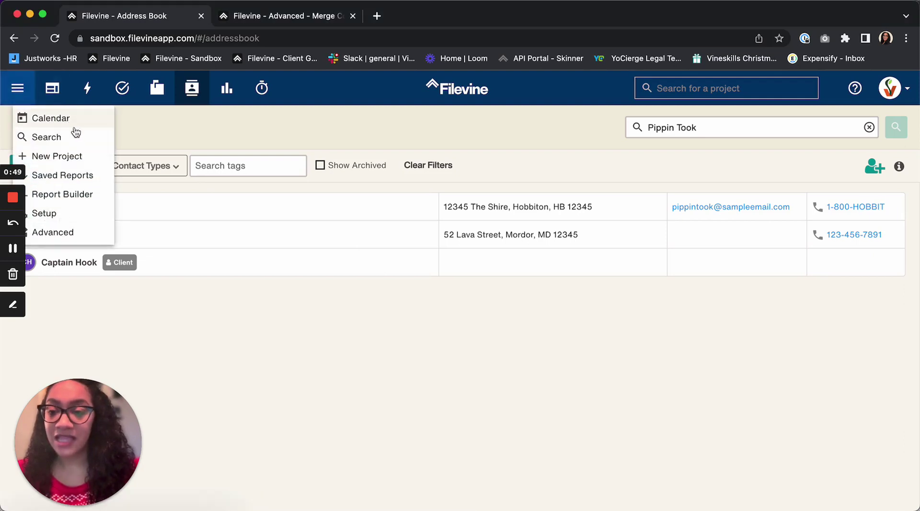
left_click(79, 238)
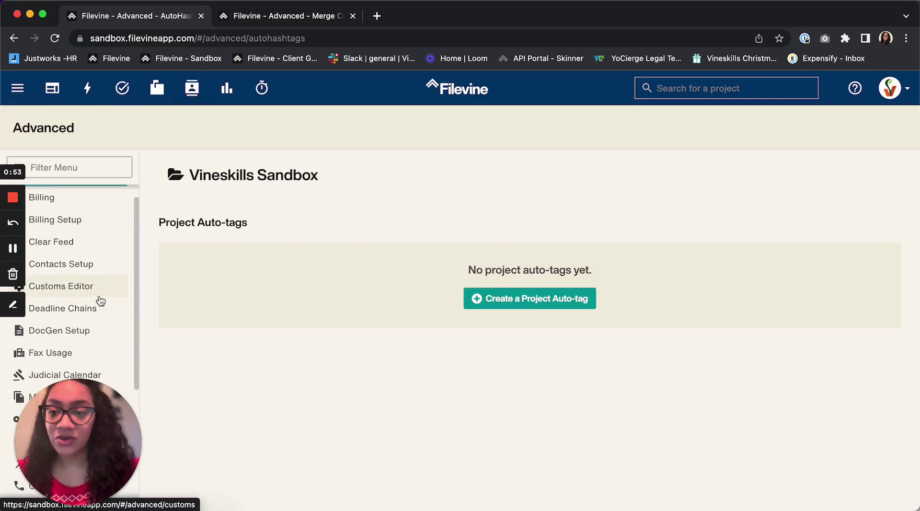
scroll(100, 301, "down", 3)
scroll(99, 301, "down", 6)
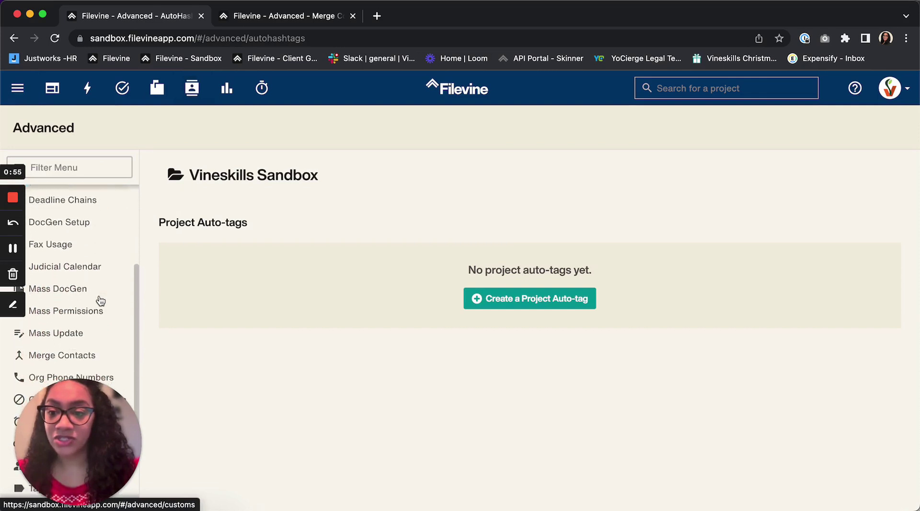
left_click(85, 293)
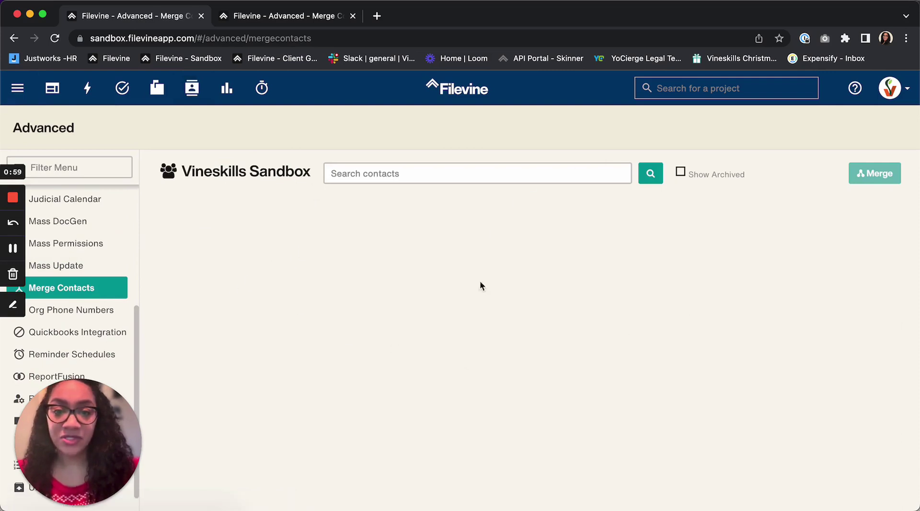
Step: Search the mergeable contacts by the duplicated contact's full name
left_click(425, 173)
type("Pippin Took")
left_click(657, 174)
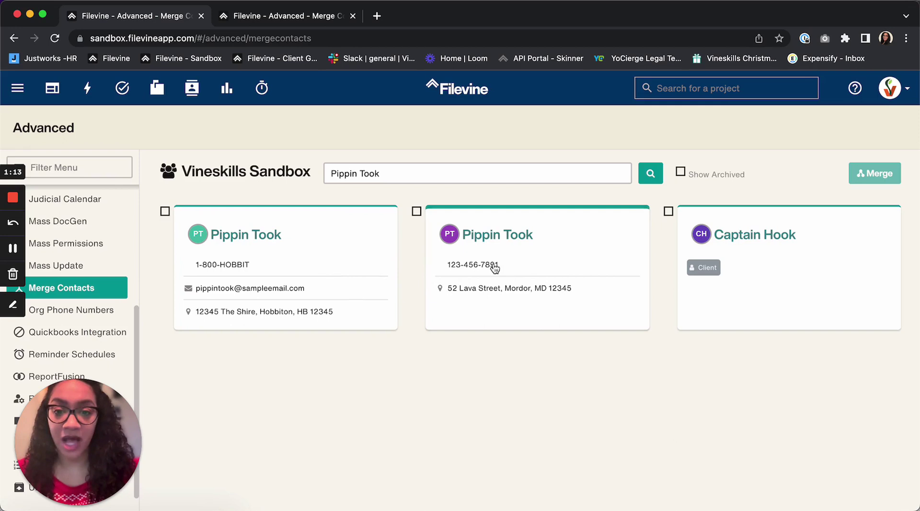
Step: Select the two contact cards that share the same name and start merging them
left_click(417, 212)
left_click(164, 211)
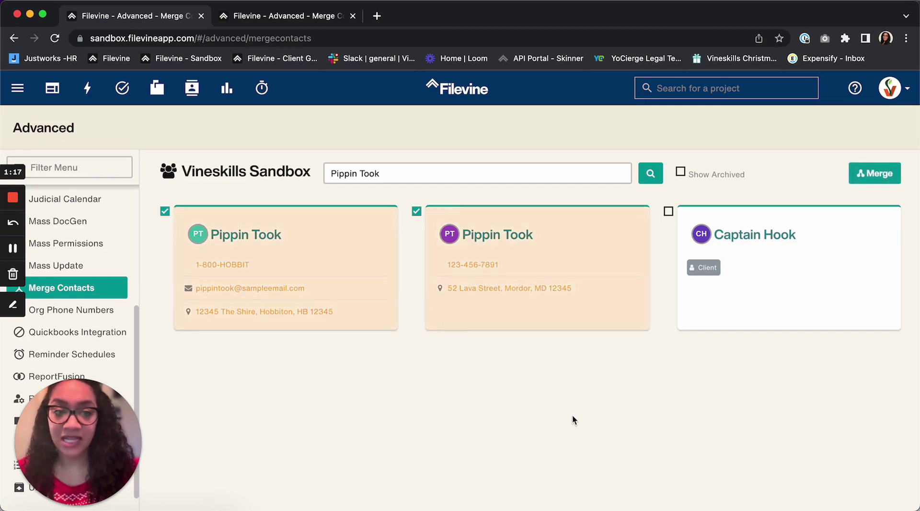
left_click(884, 175)
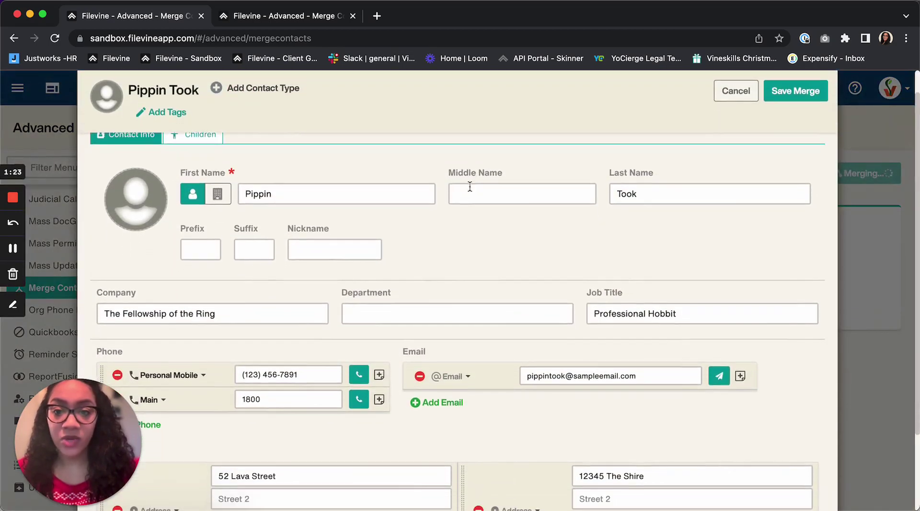
Step: Remove the first of the two addresses and the Main phone number from the merged contact
scroll(470, 189, "down", 5)
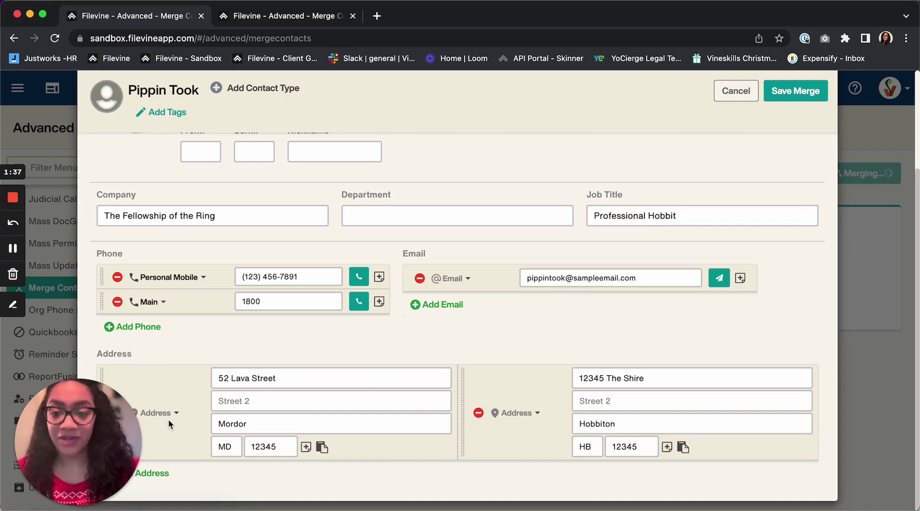
scroll(177, 412, "up", 1)
scroll(176, 412, "down", 1)
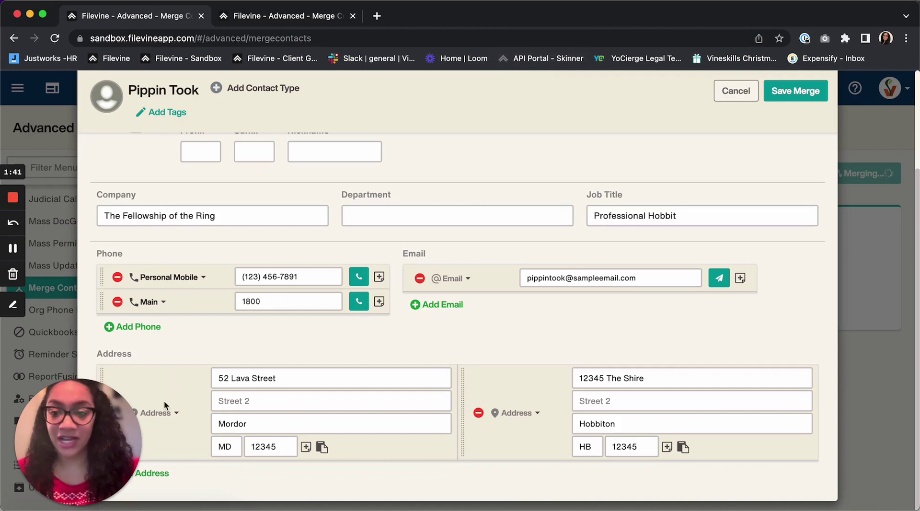
left_click_drag(110, 419, 92, 251)
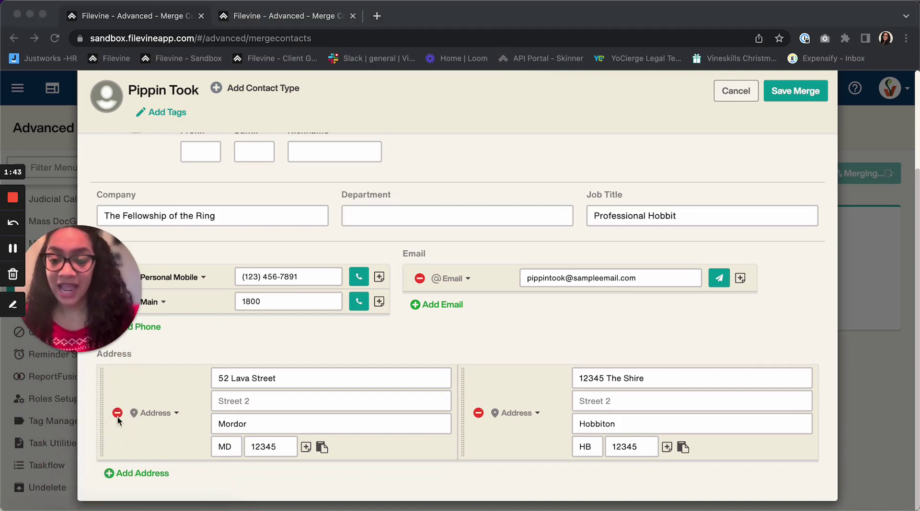
left_click(117, 414)
left_click(117, 414)
left_click_drag(108, 287, 89, 409)
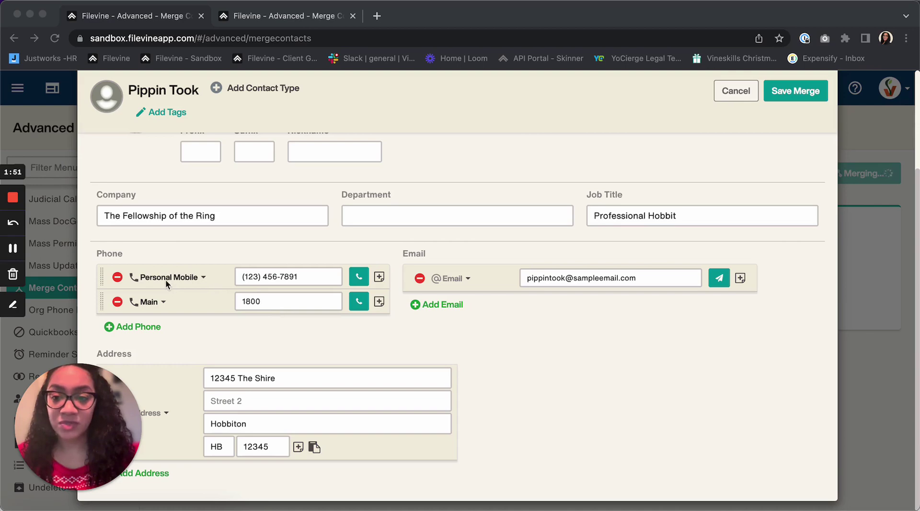
left_click(119, 303)
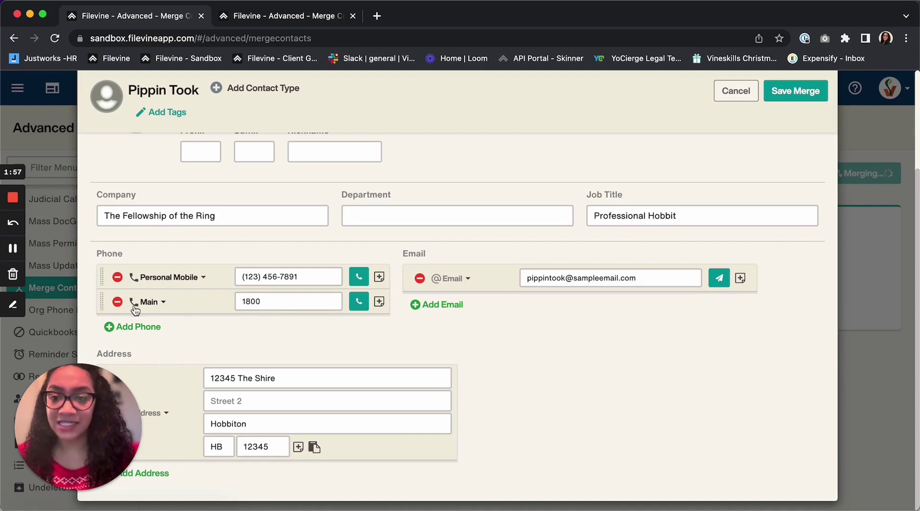
left_click(118, 305)
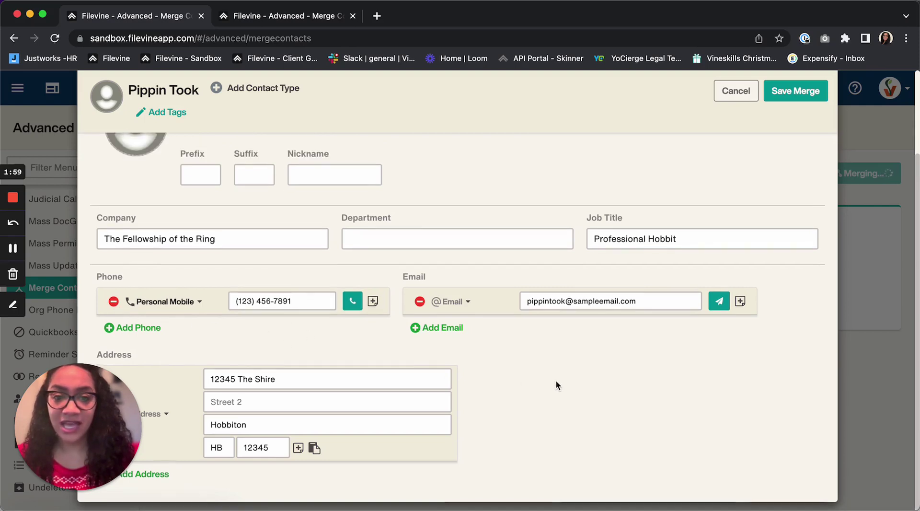
Step: Set the type of the merged contact's email address to Work
scroll(554, 381, "up", 3)
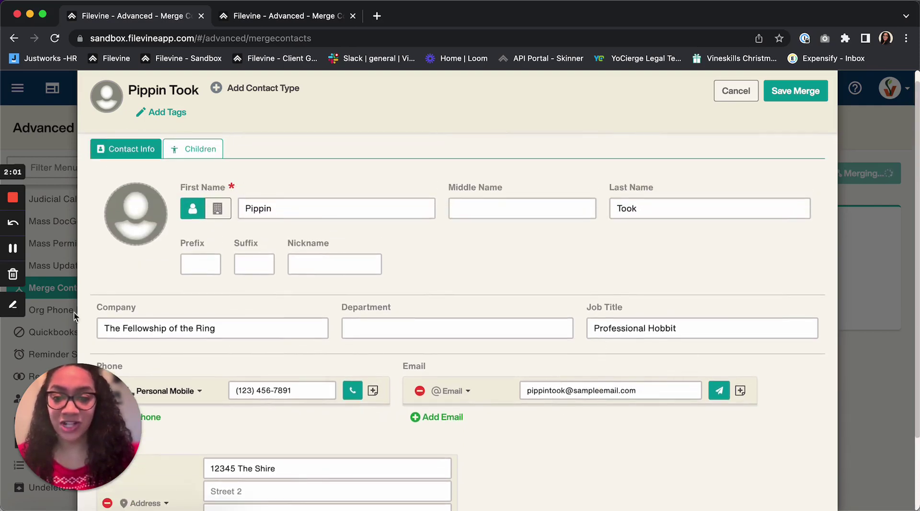
left_click(452, 391)
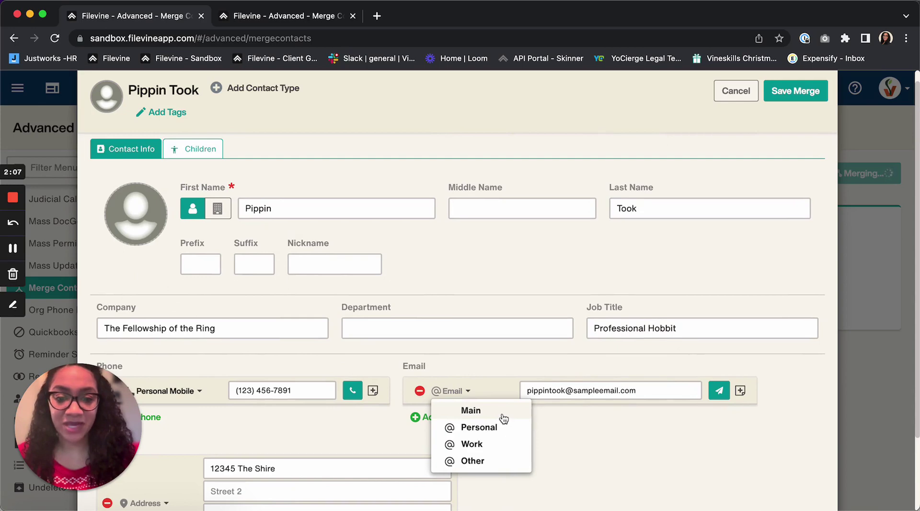
left_click(484, 445)
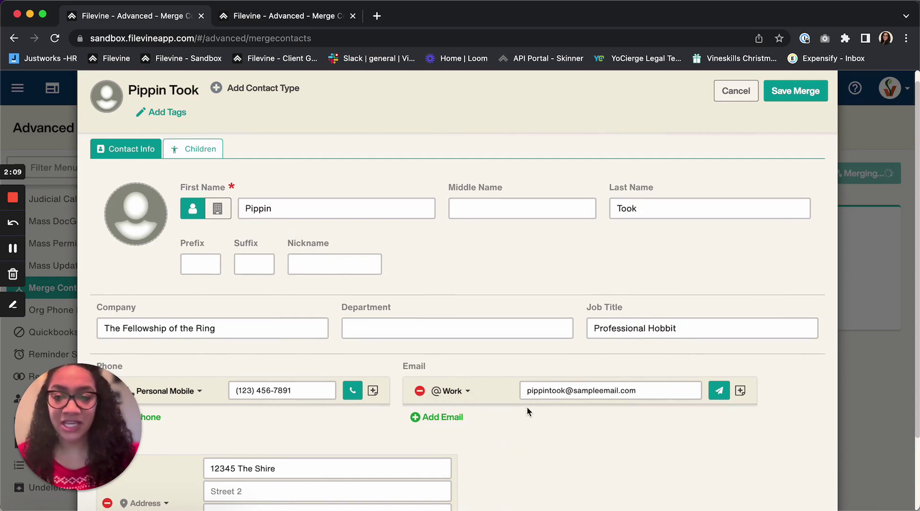
Step: Assign the Client contact type to the merged contact
scroll(526, 407, "down", 2)
scroll(525, 407, "up", 3)
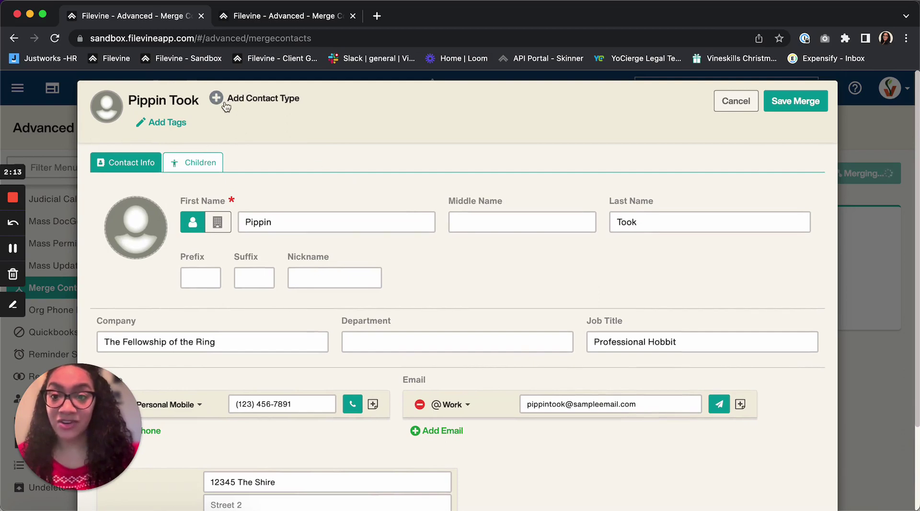
left_click(226, 104)
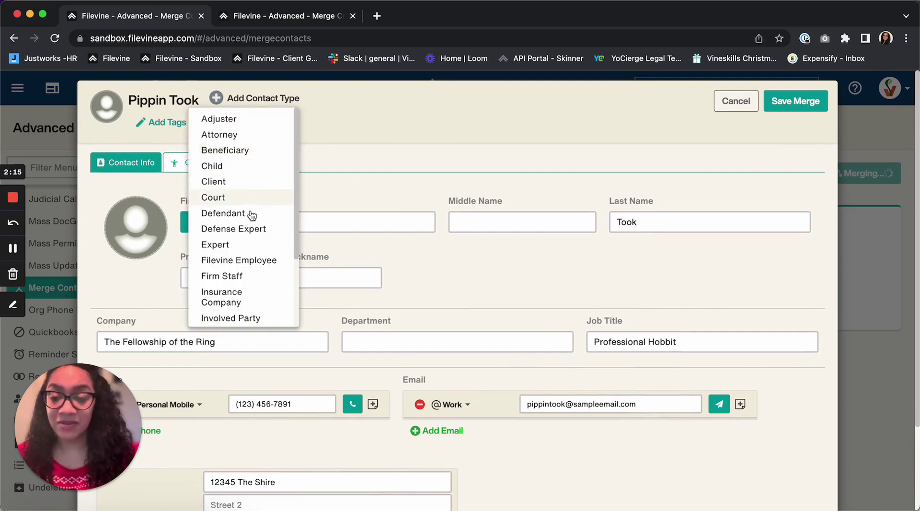
scroll(259, 268, "down", 1)
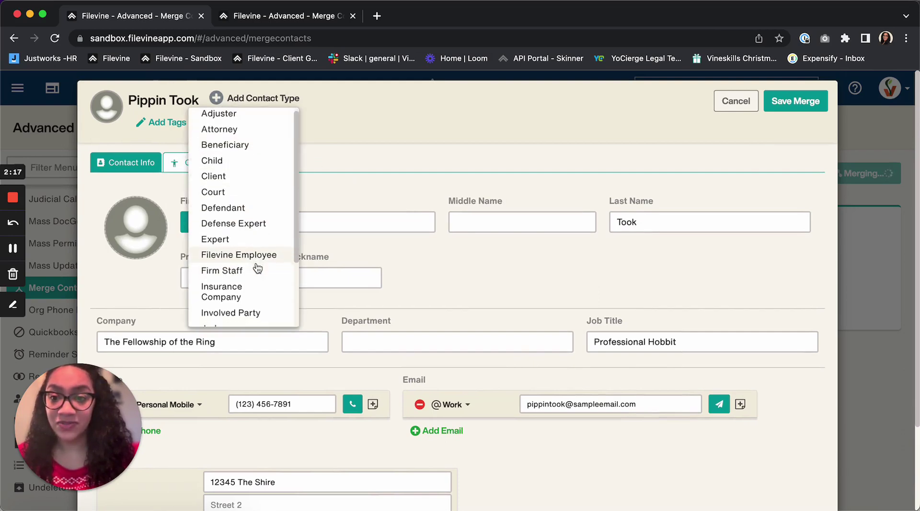
left_click(214, 174)
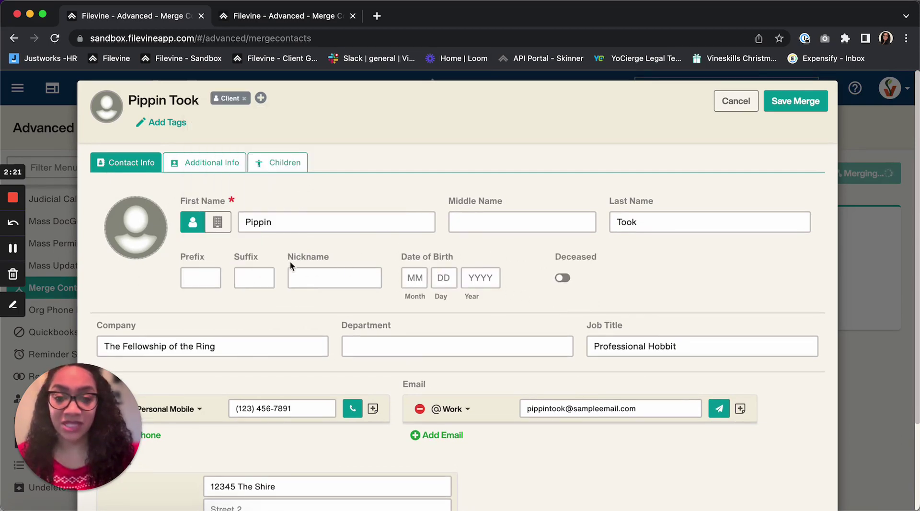
Step: Save and confirm the merge of the selected contacts, and deselect the resulting contact card
scroll(516, 322, "down", 3)
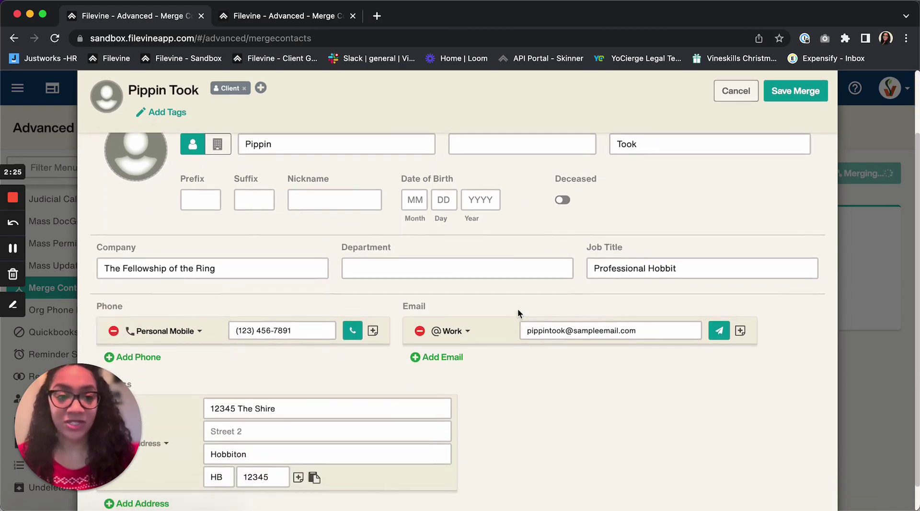
scroll(760, 243, "up", 2)
scroll(777, 238, "up", 2)
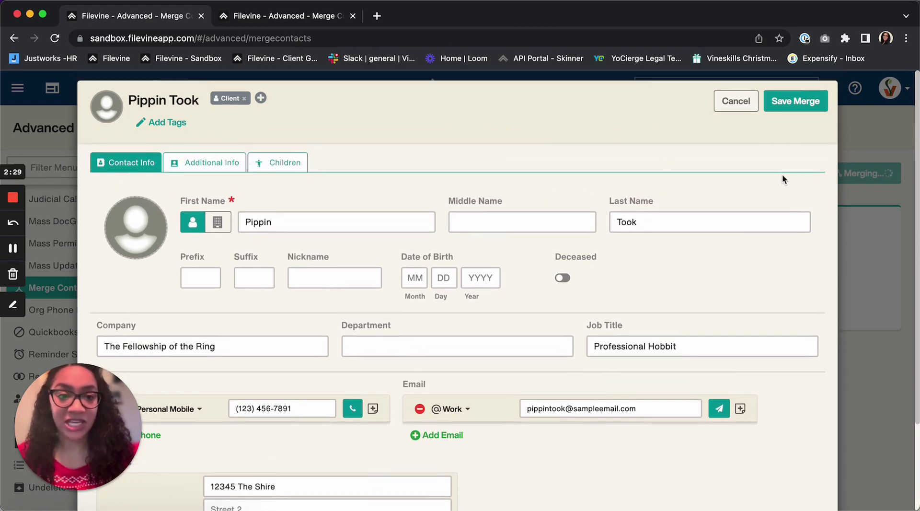
left_click(809, 111)
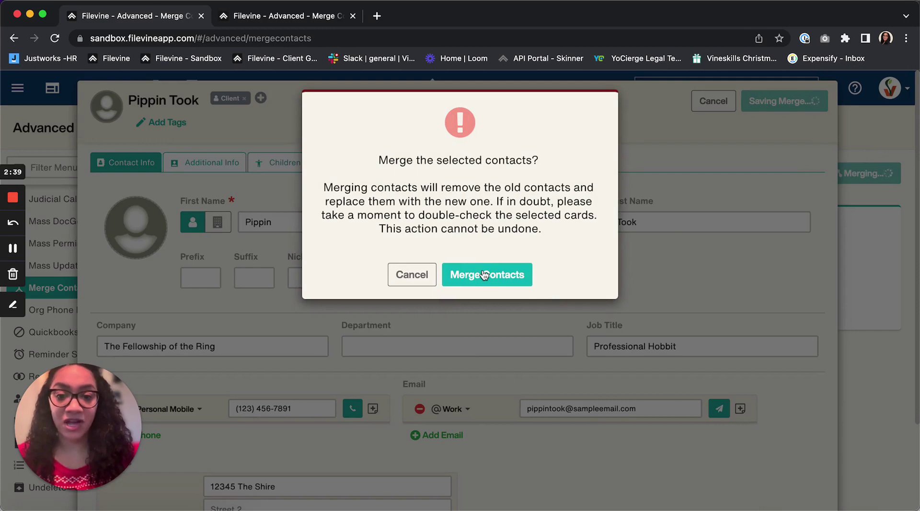
left_click(484, 274)
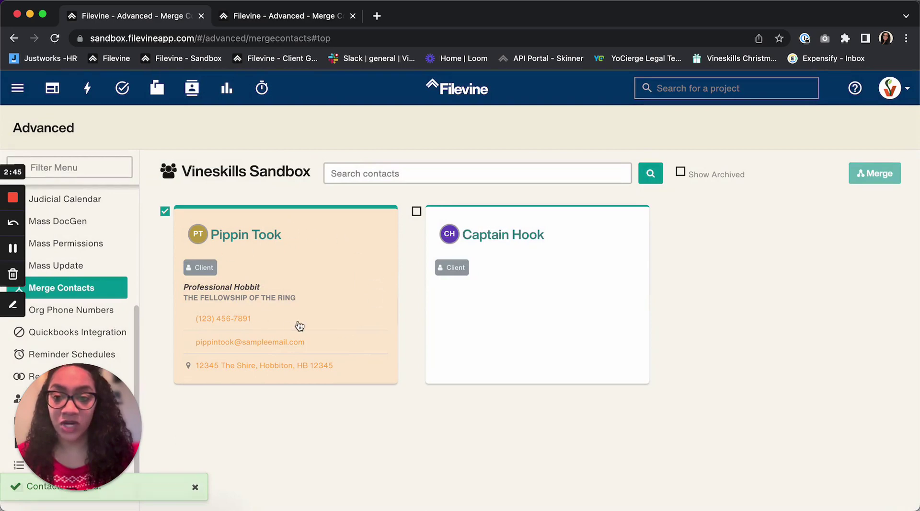
left_click(165, 213)
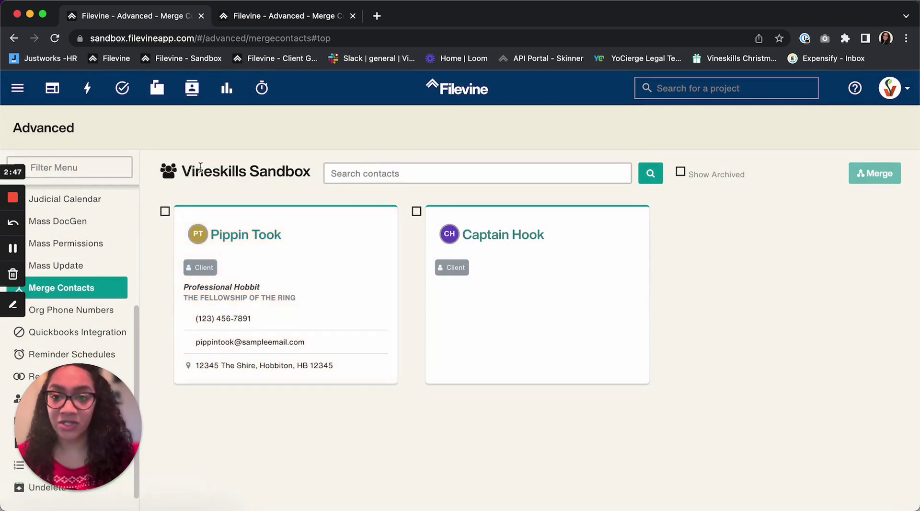
Step: Search the Address Book for the merged contact by first name
left_click(191, 88)
left_click(785, 127)
type("Pippin")
left_click(904, 130)
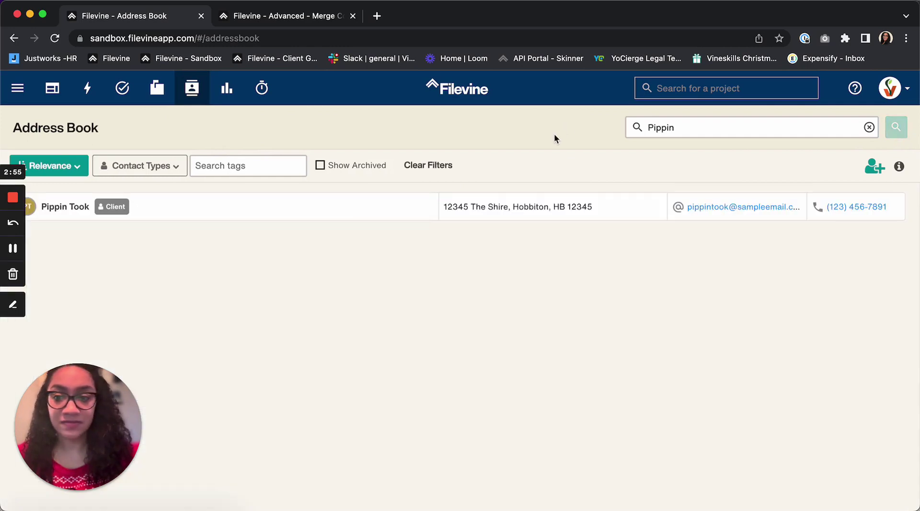